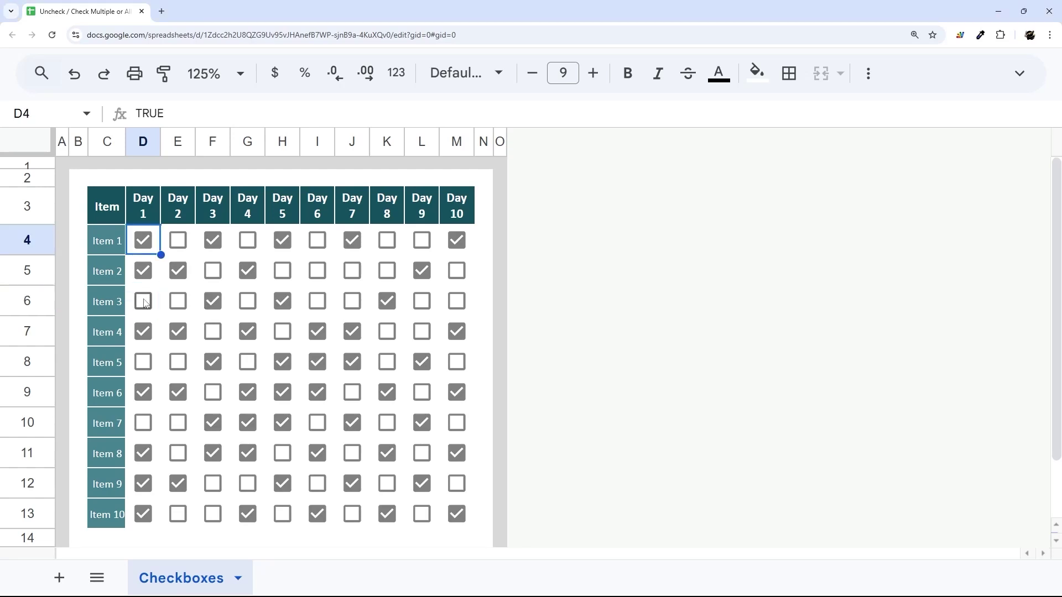
# Tick and then untick the Day 1 checkboxes for Items 3 and 5
pyautogui.click(143, 301)
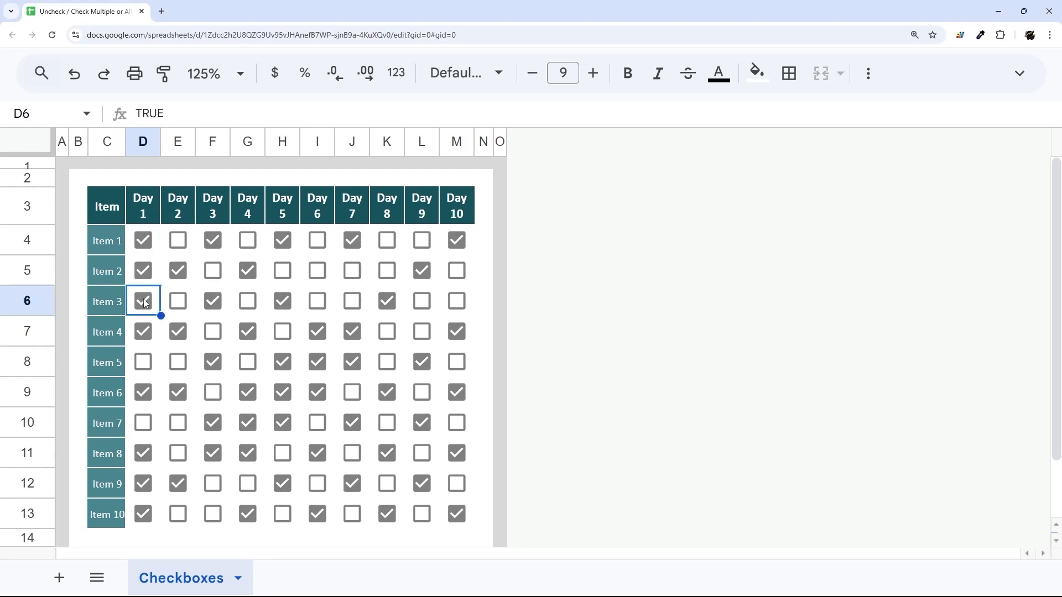
pyautogui.click(144, 362)
pyautogui.click(143, 361)
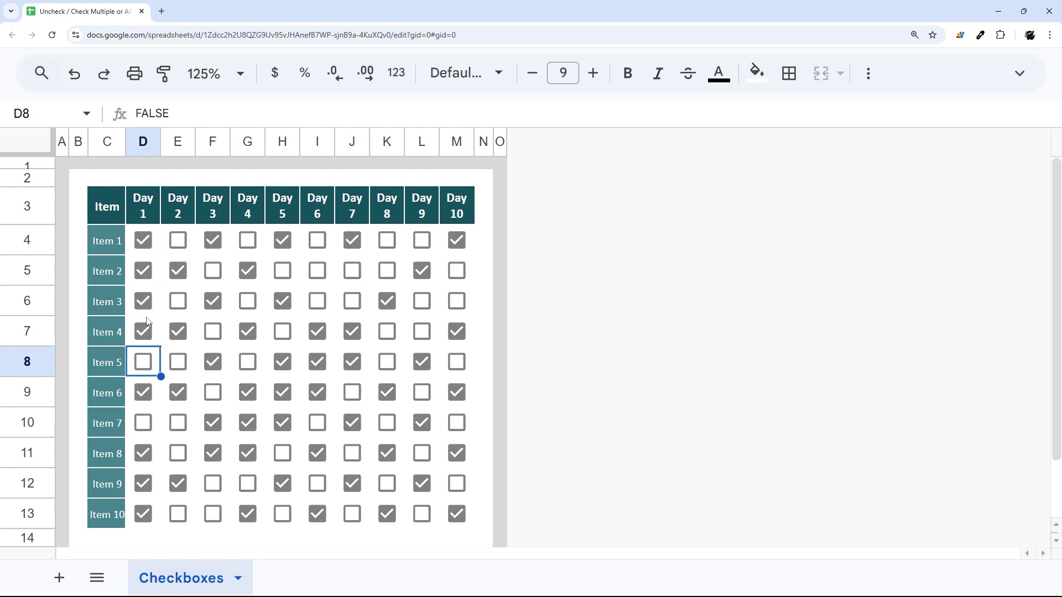
pyautogui.click(144, 302)
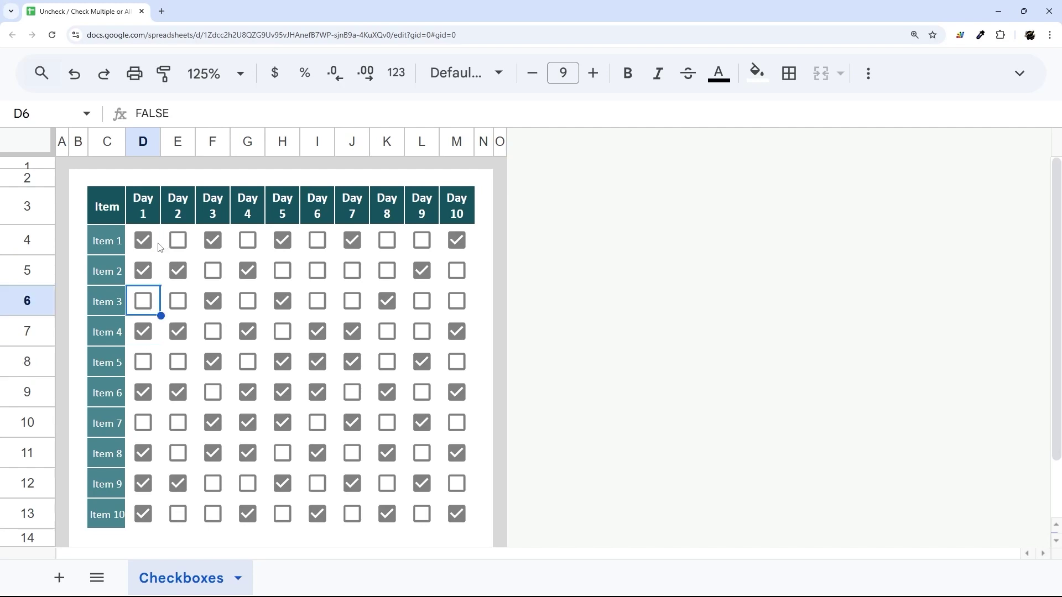
# Tick all Day 1 checkboxes in D4:D9 at once, then untick them together
pyautogui.moveTo(148, 243); pyautogui.dragTo(152, 394)
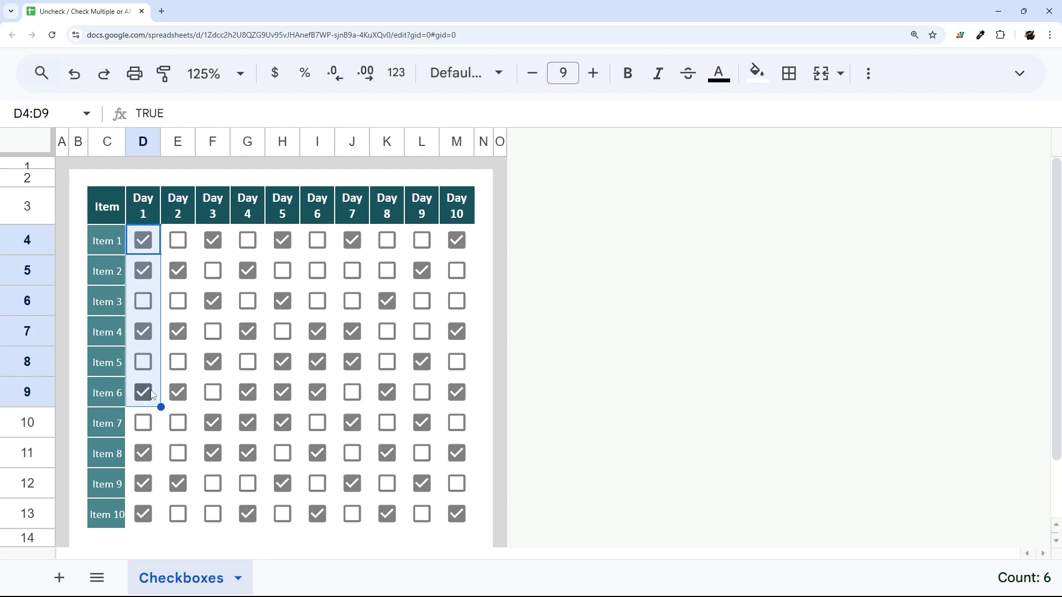
pyautogui.press('space')
pyautogui.press('space')
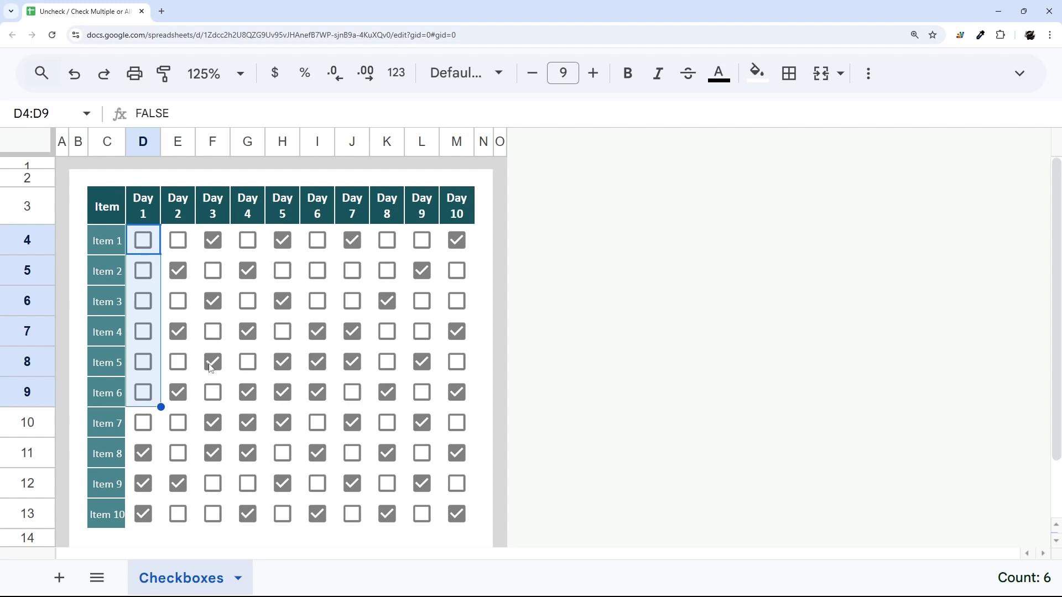
pyautogui.moveTo(155, 251); pyautogui.dragTo(150, 392)
# Tick then clear all of column D, then toggle row 4's Item 1 checkboxes to unticked
pyautogui.click(142, 143)
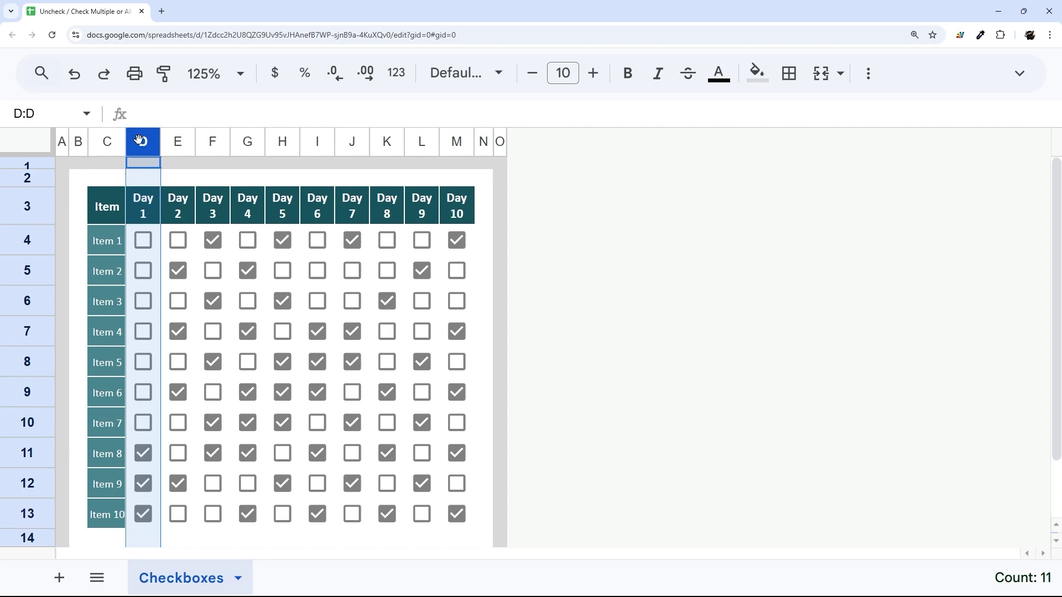
pyautogui.press('space')
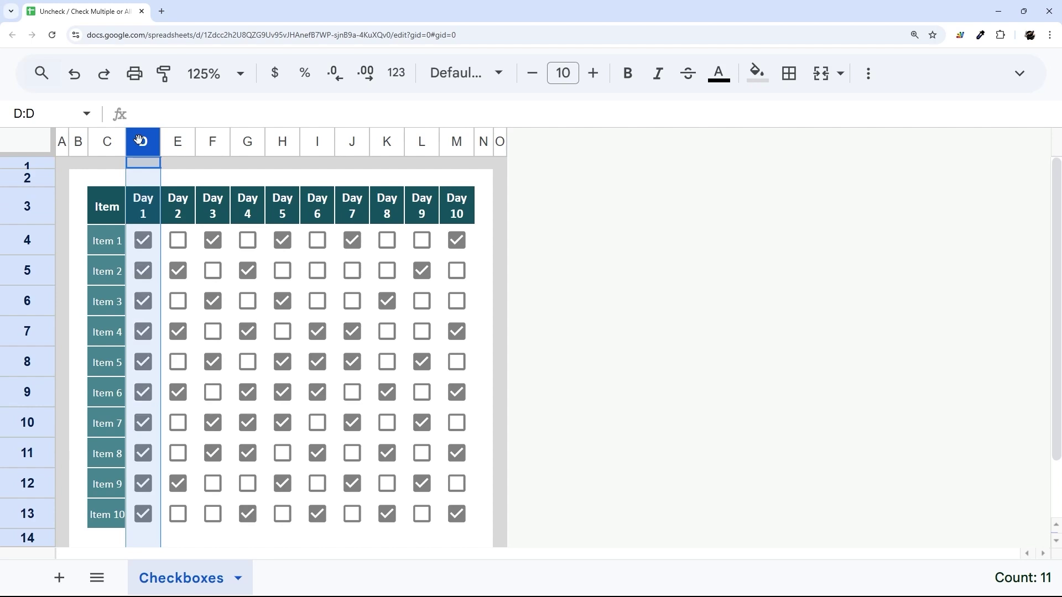
pyautogui.press('space')
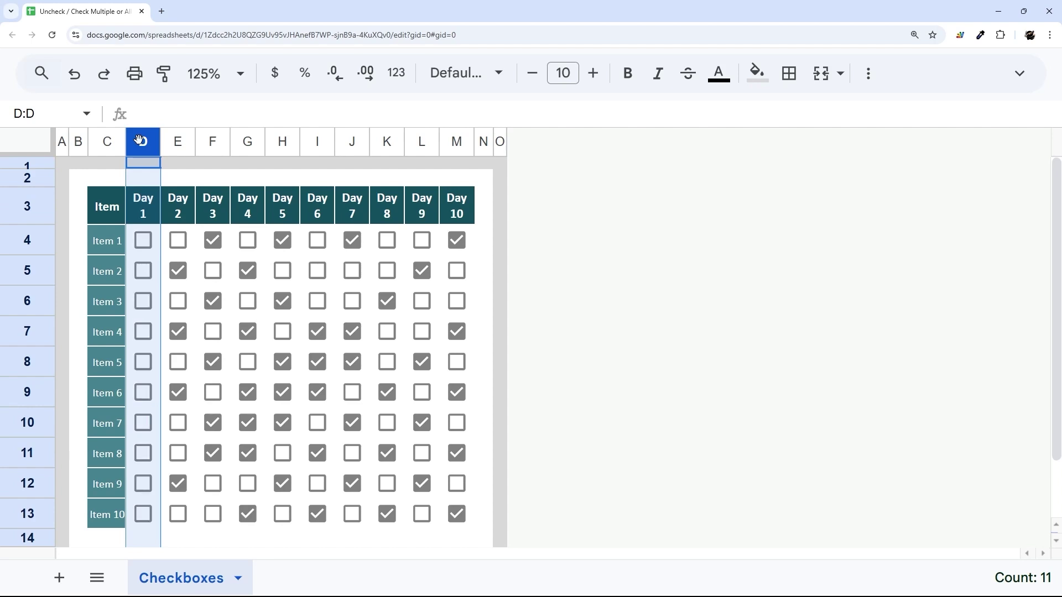
pyautogui.click(29, 241)
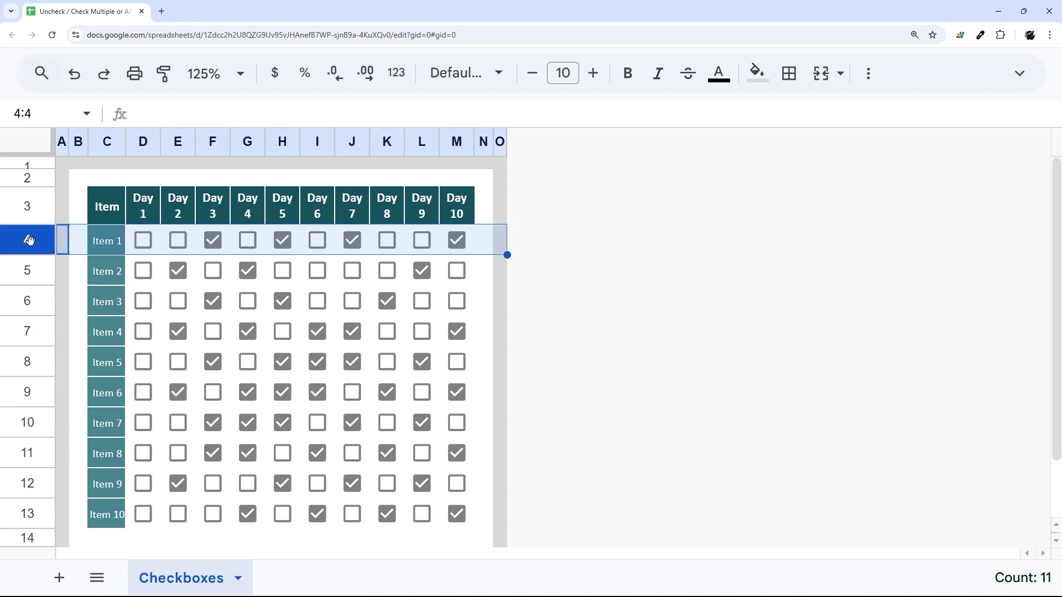
pyautogui.press('space')
pyautogui.press('space')
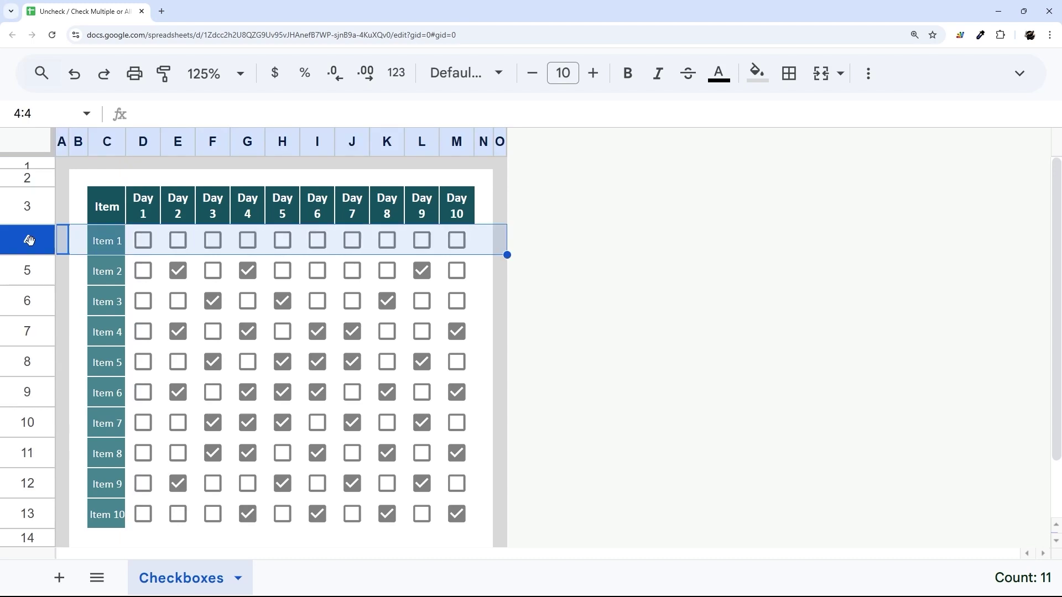
# Tick all hundred checkboxes at once, untick them together, then select header row C3:M3
pyautogui.click(30, 143)
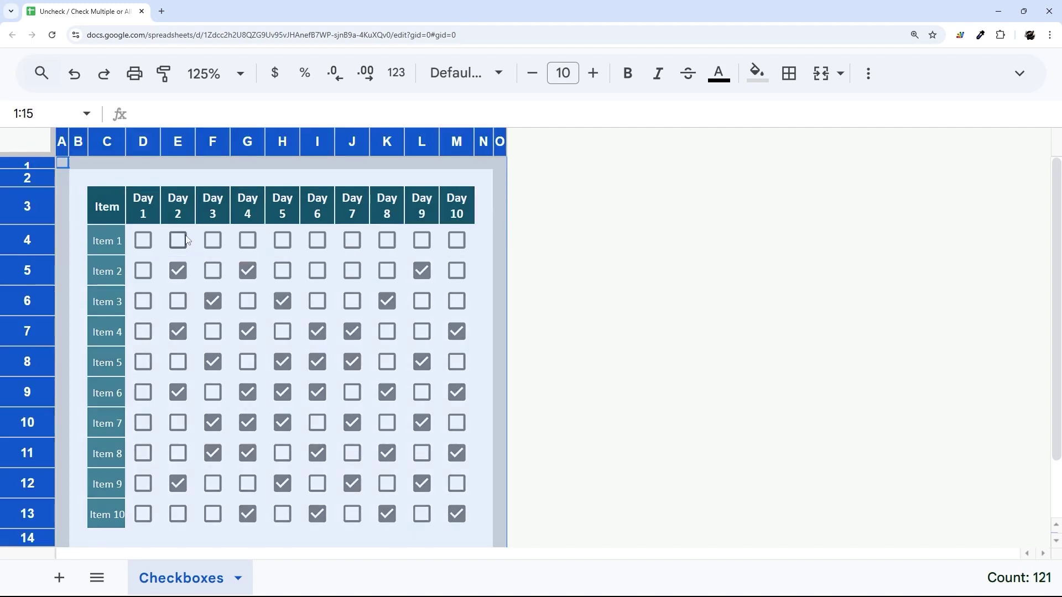
pyautogui.press('space')
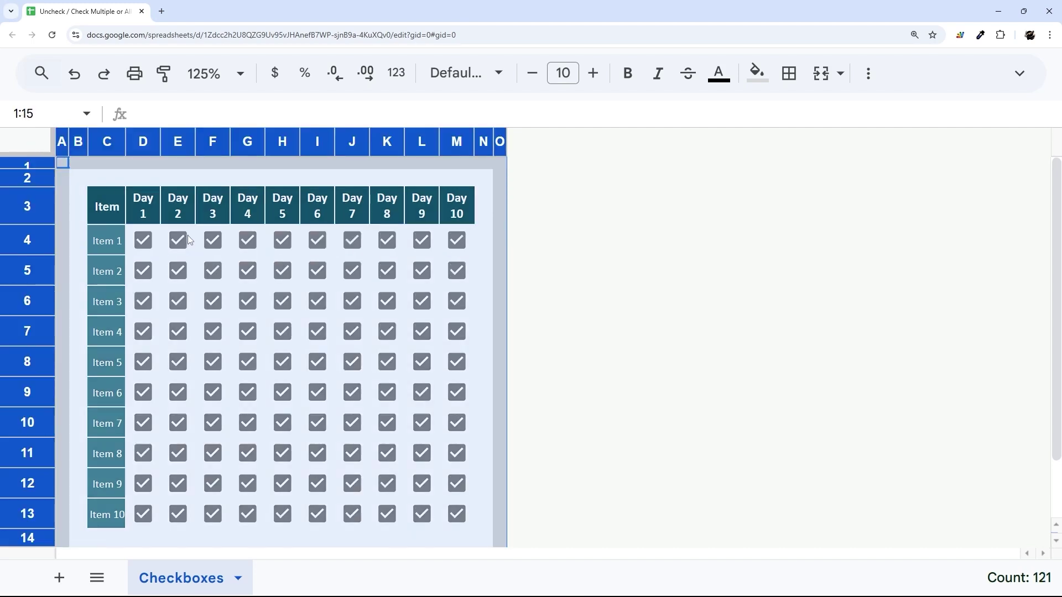
pyautogui.press('space')
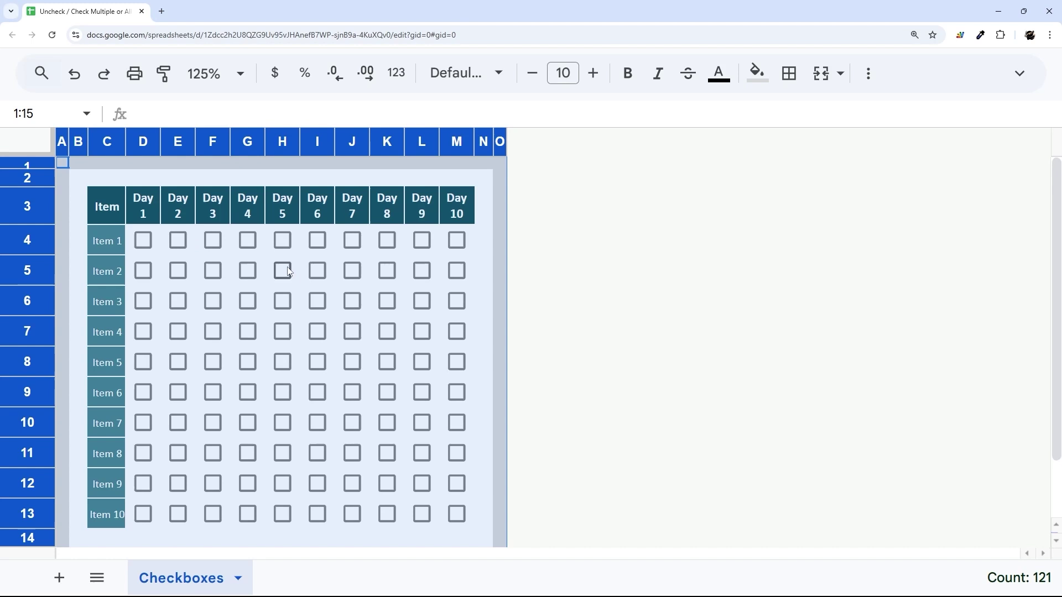
pyautogui.moveTo(124, 199); pyautogui.dragTo(444, 206)
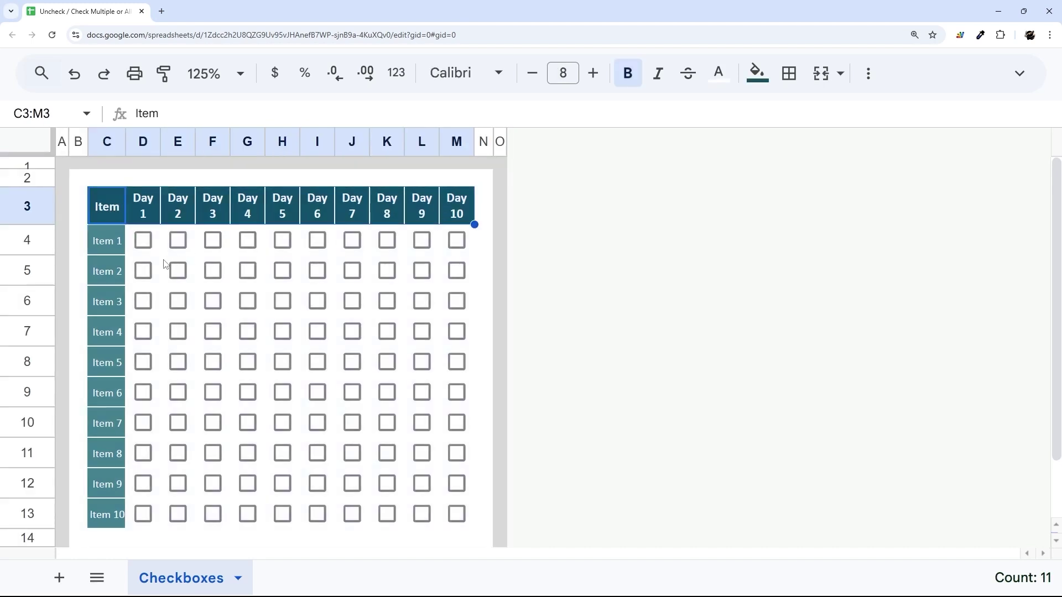
pyautogui.moveTo(143, 241)
pyautogui.mouseDown()
pyautogui.moveTo(248, 271)
pyautogui.moveTo(321, 390)
pyautogui.mouseUp()
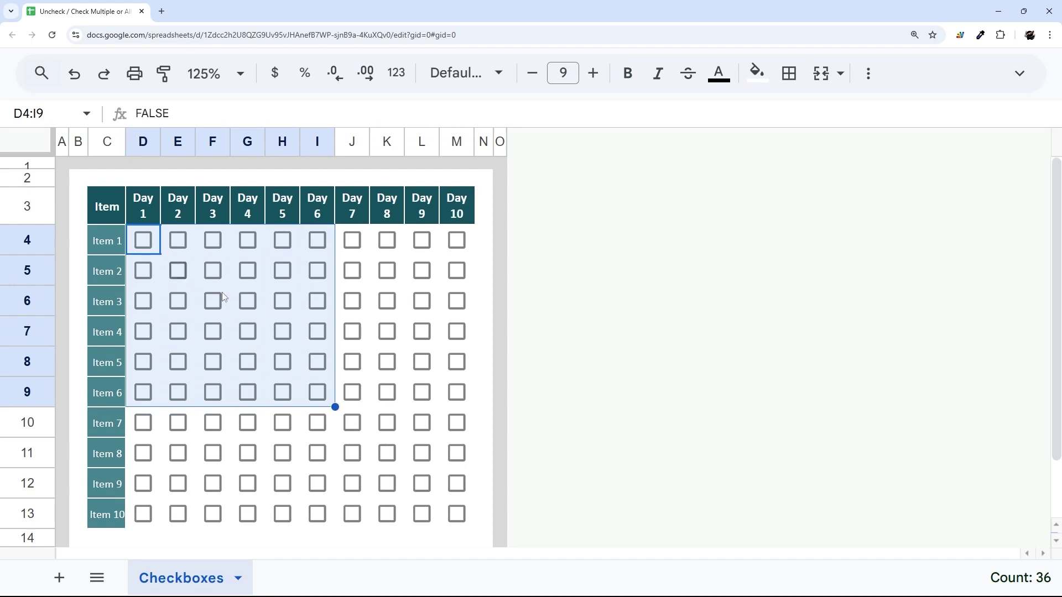
pyautogui.press('space')
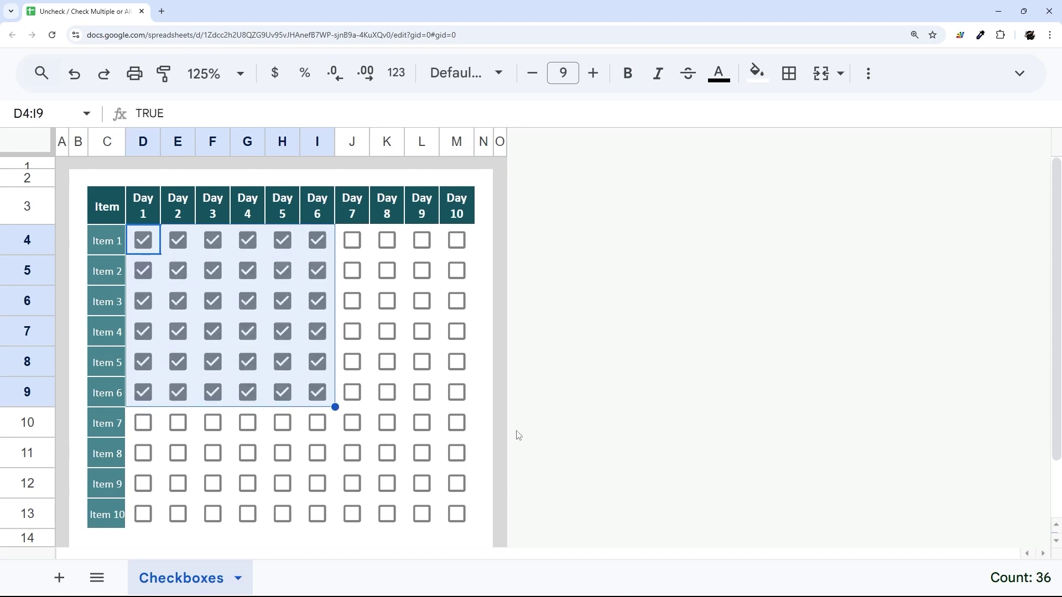
pyautogui.press('space')
pyautogui.click(487, 540)
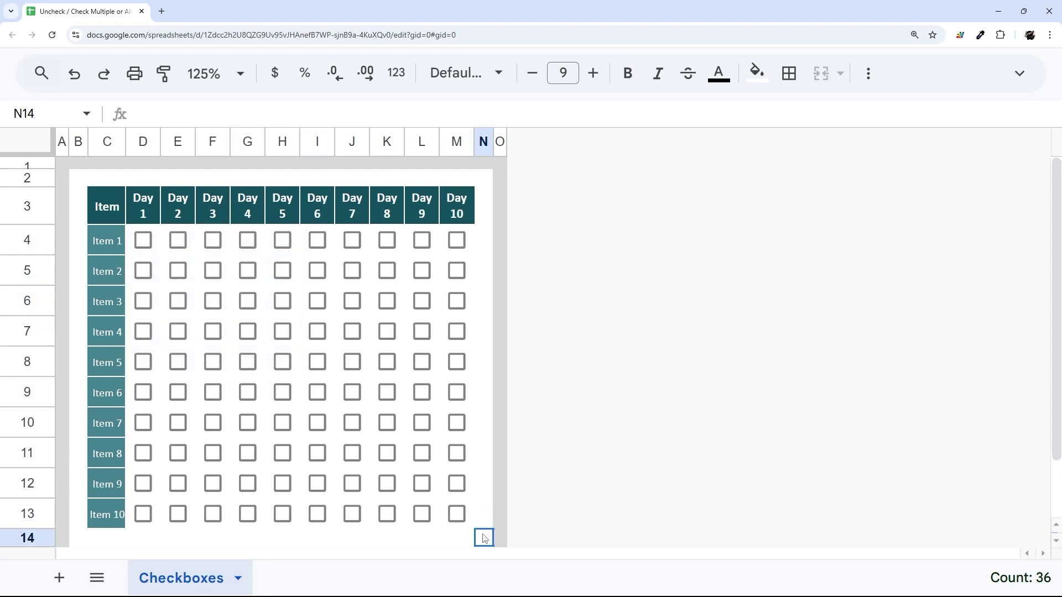